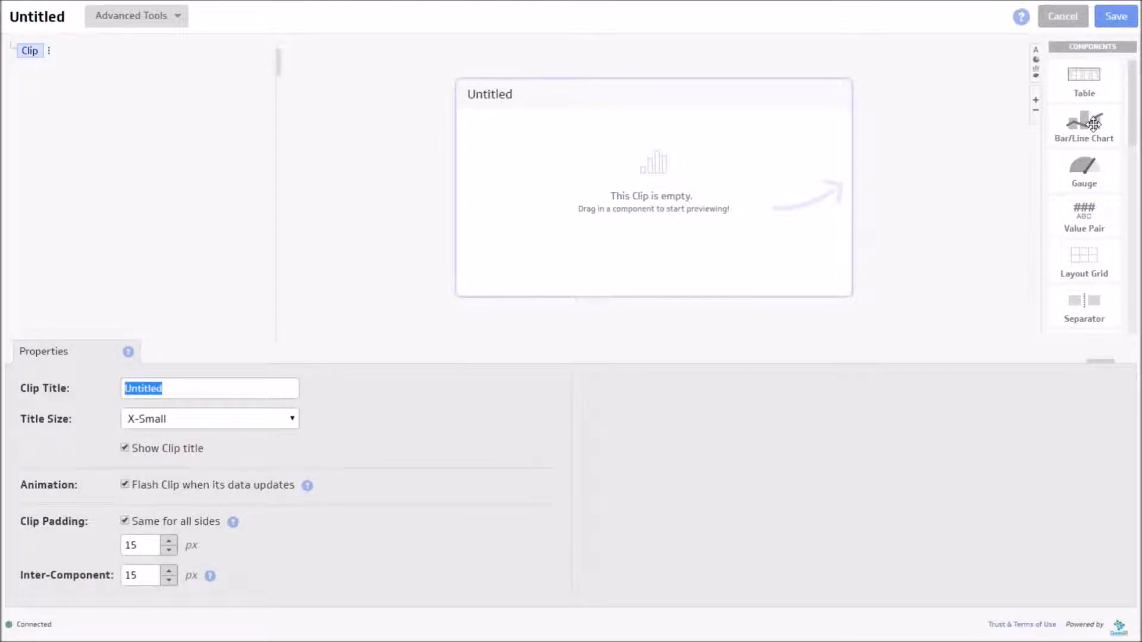
# - Add a Bar/Line Chart to the empty clip and set its X axis data to column A (fecha)
pyautogui.moveTo(1094, 123); pyautogui.dragTo(655, 184)
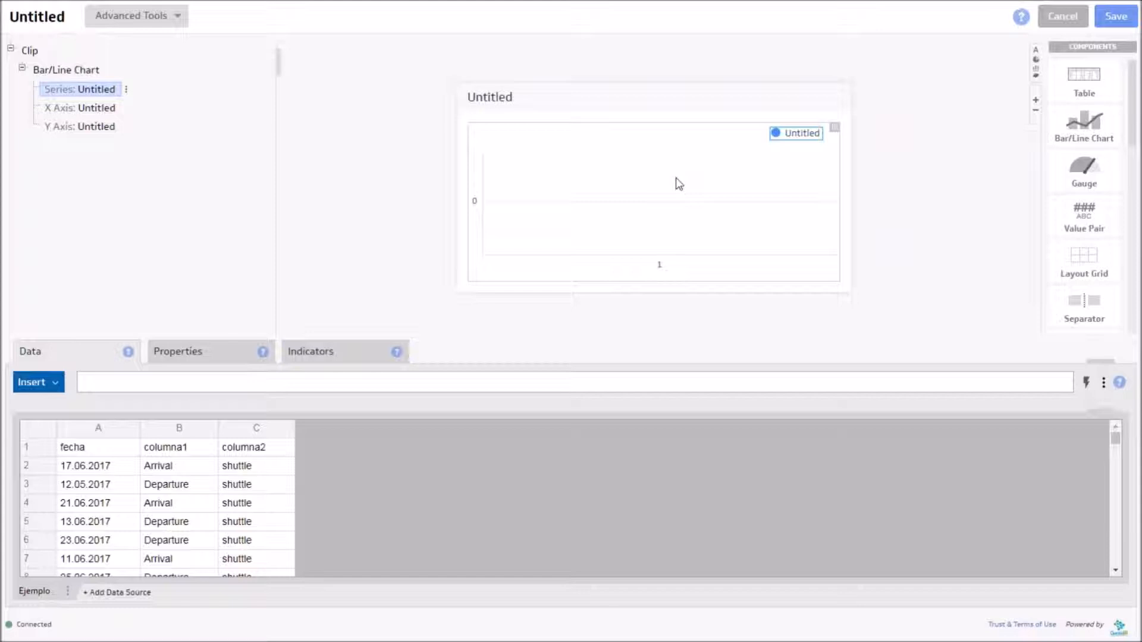
pyautogui.click(59, 109)
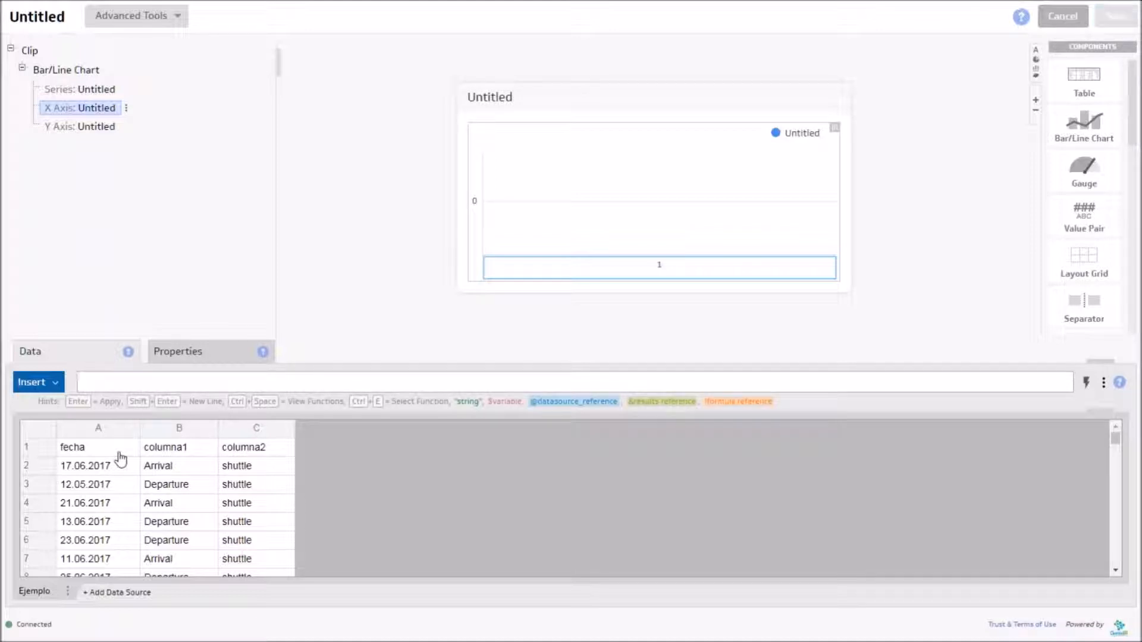
pyautogui.click(95, 429)
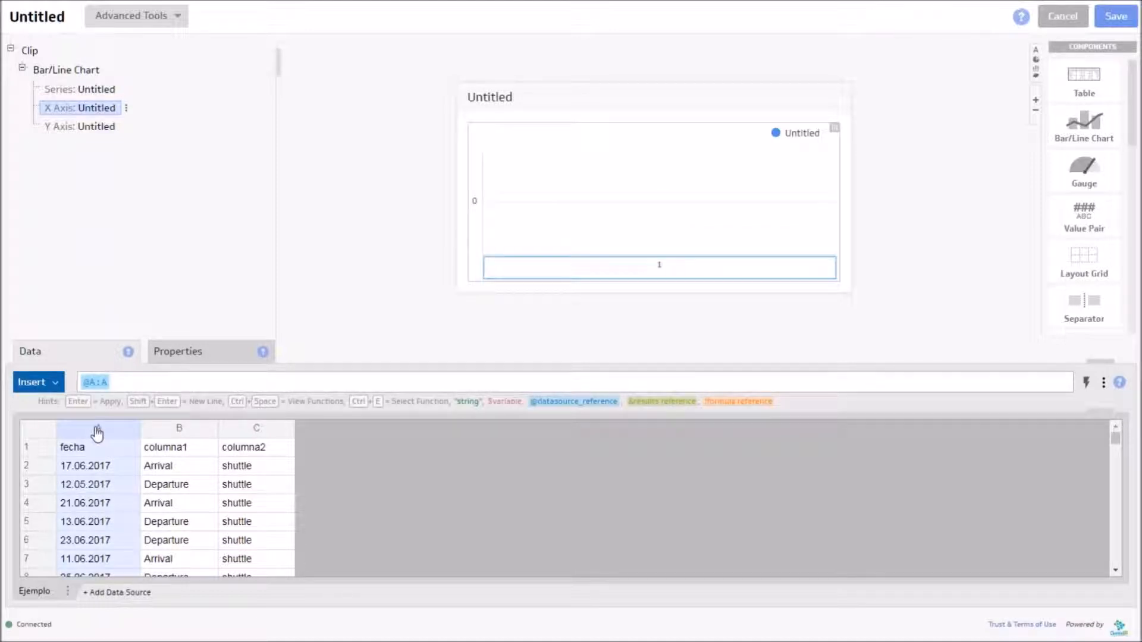
pyautogui.click(127, 109)
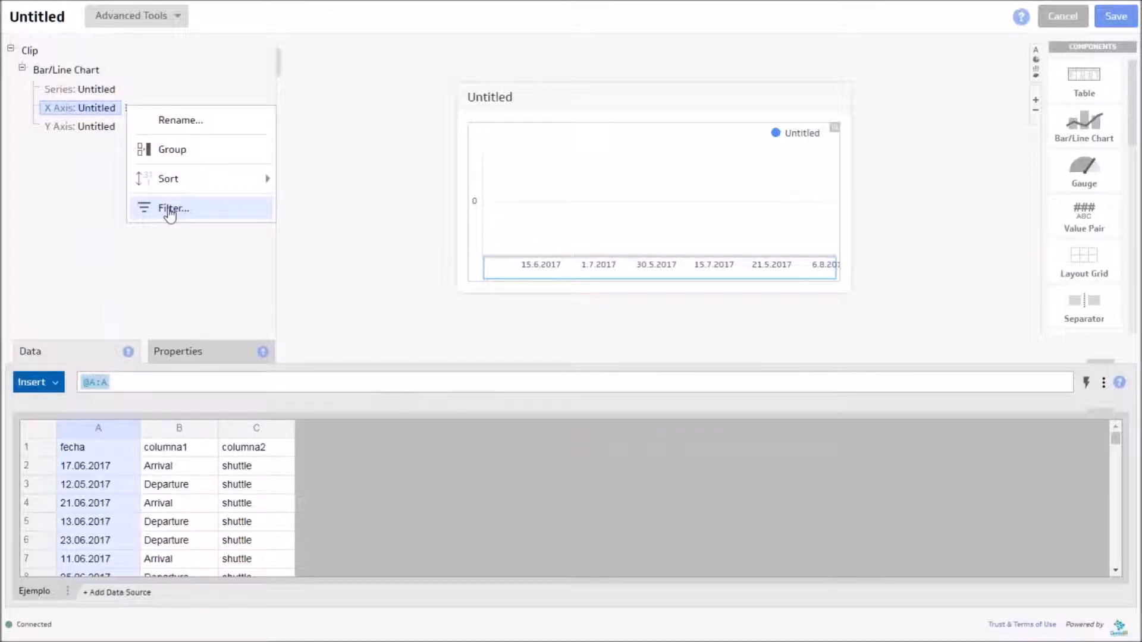
pyautogui.click(321, 302)
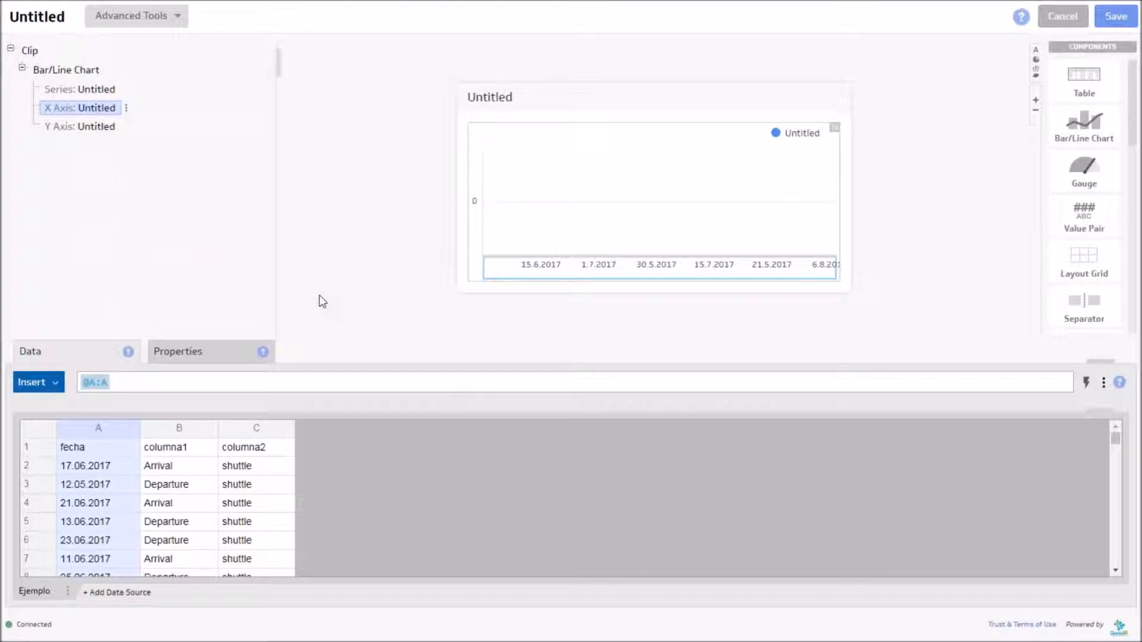
# - Wrap the X axis column reference in the SLICE function, making the formula SLICE(@A:A), and apply it
pyautogui.click(82, 381)
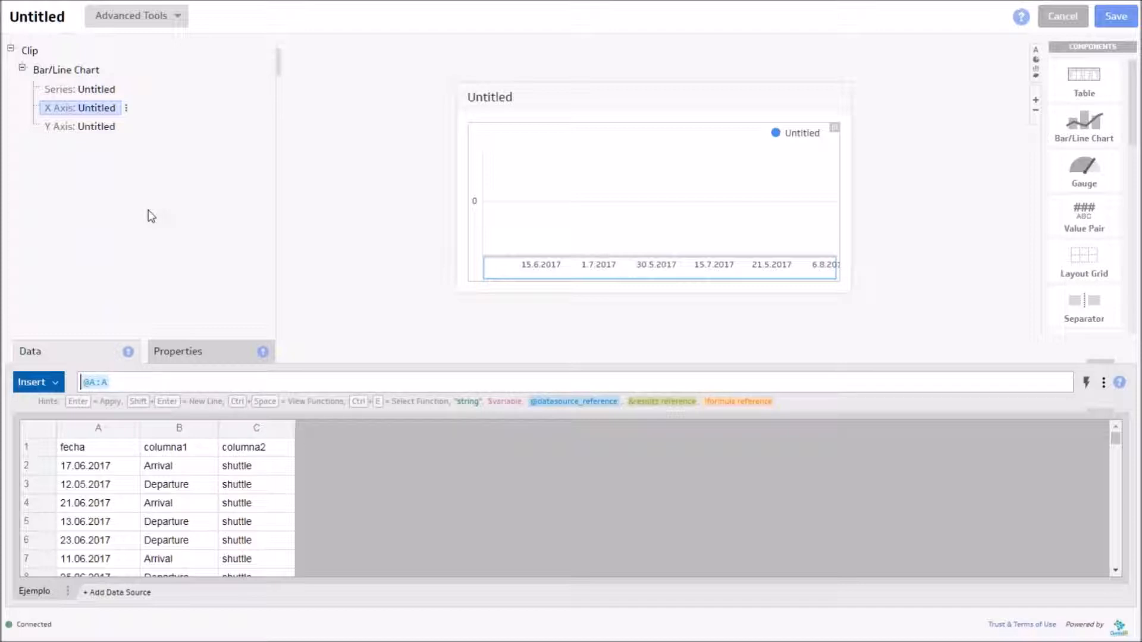
pyautogui.write('s')
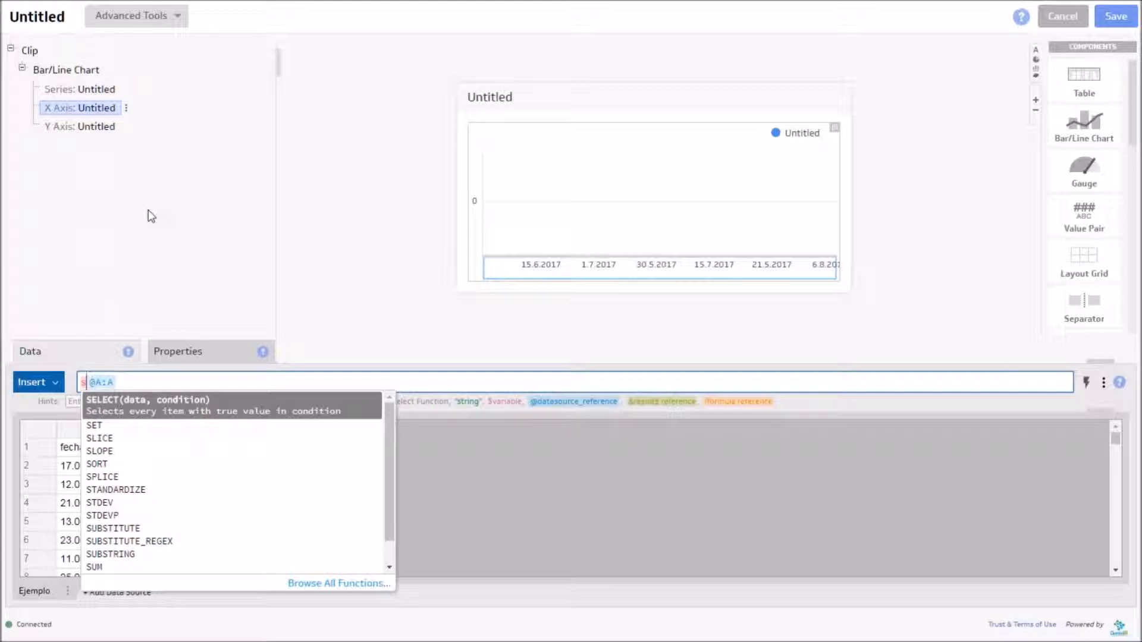
pyautogui.write('l')
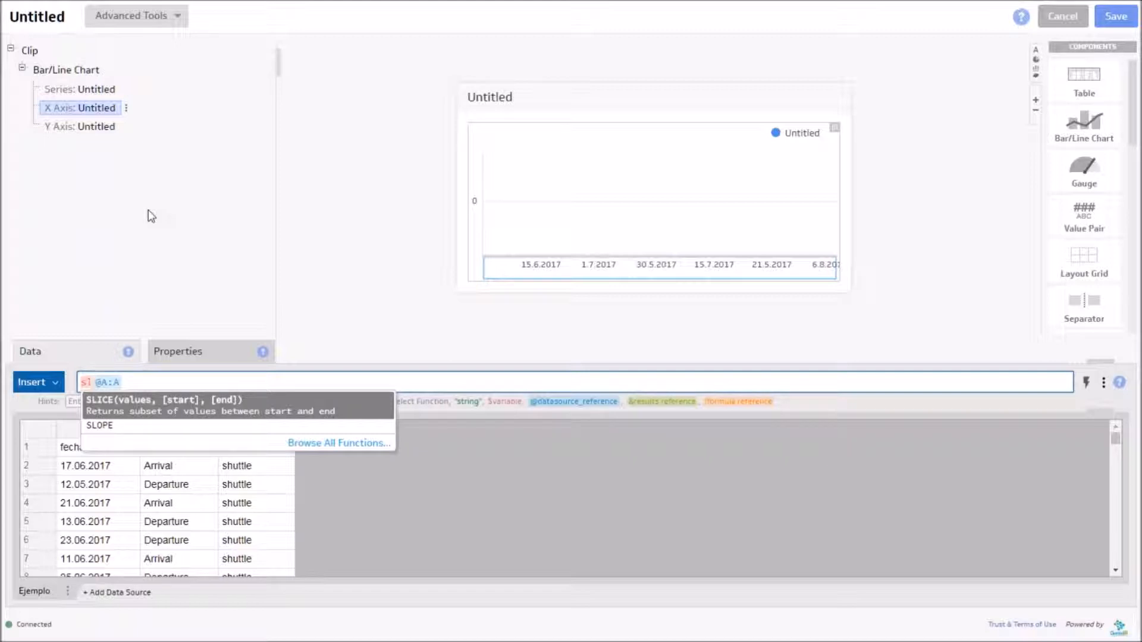
pyautogui.press('Return')
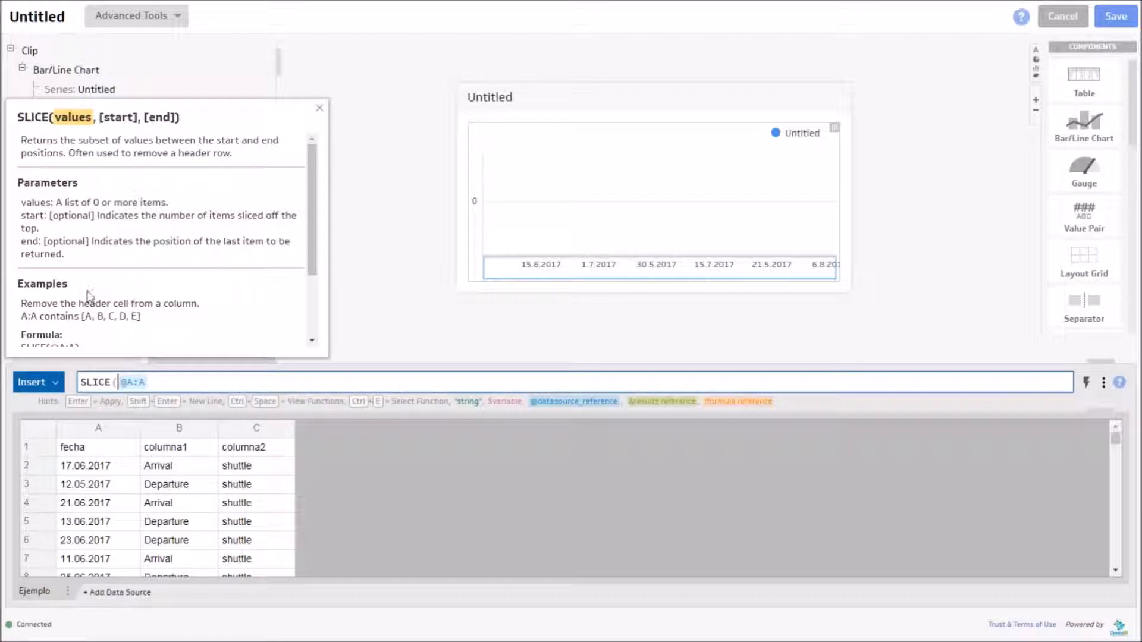
pyautogui.scroll(-3, 316, 300)
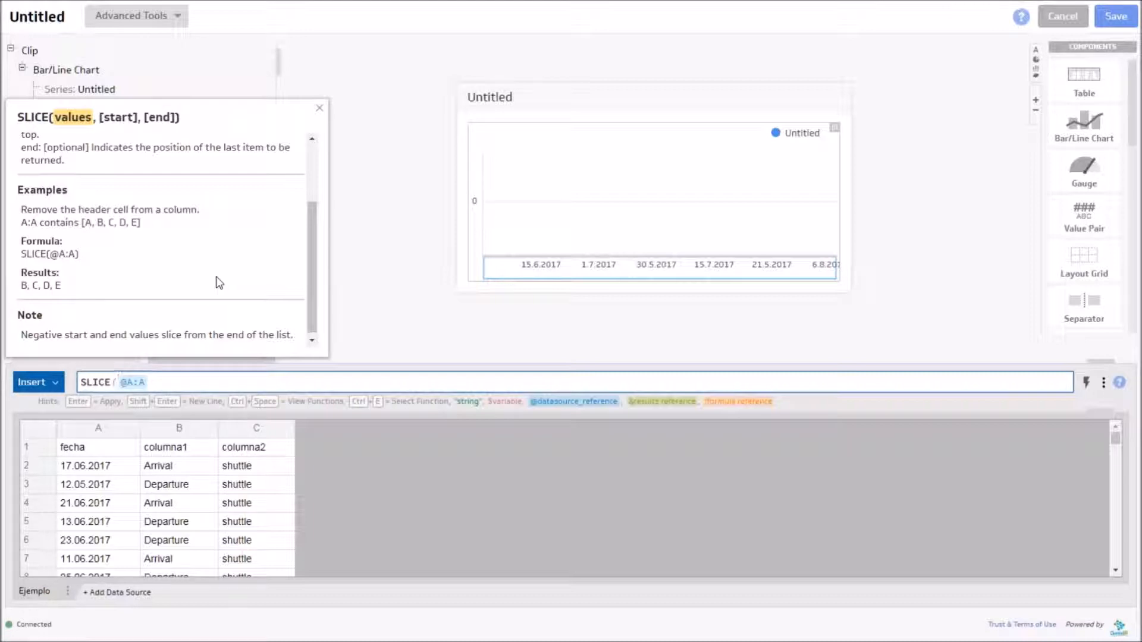
pyautogui.click(187, 380)
pyautogui.write(')')
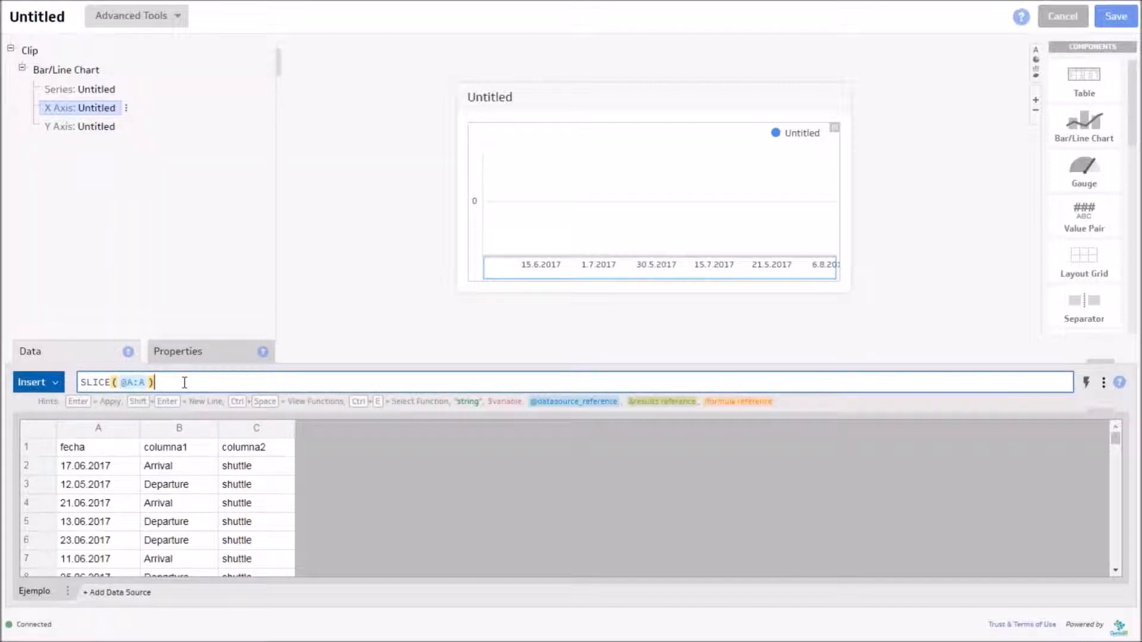
pyautogui.press('Return')
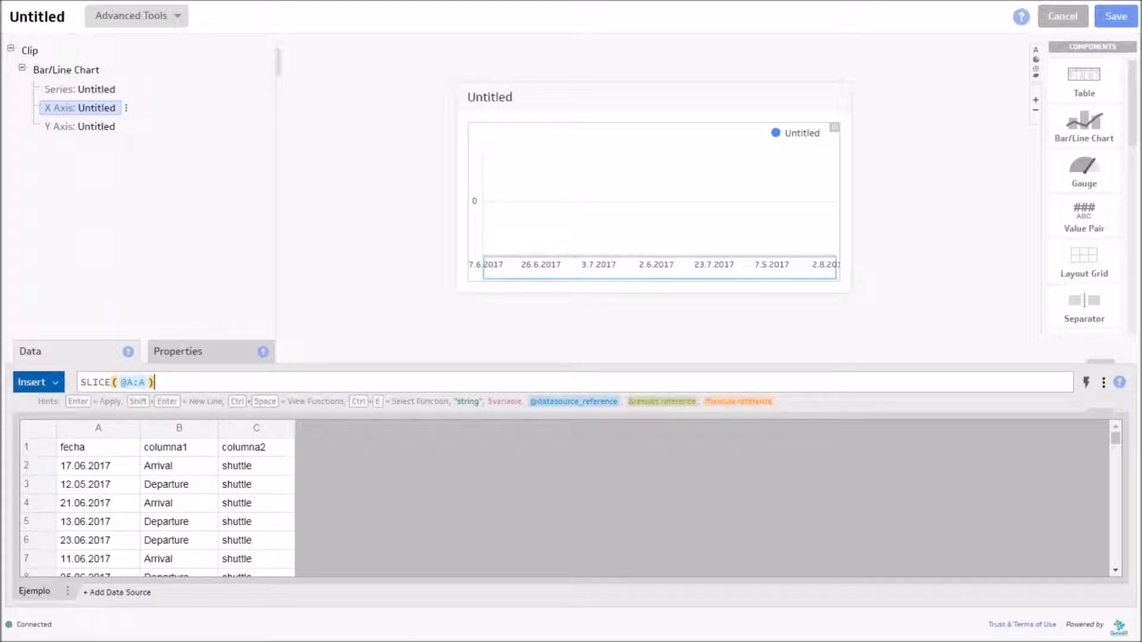
# - Evaluate the @A:A reference and the SLICE function separately to compare the values each returns
pyautogui.click(127, 382)
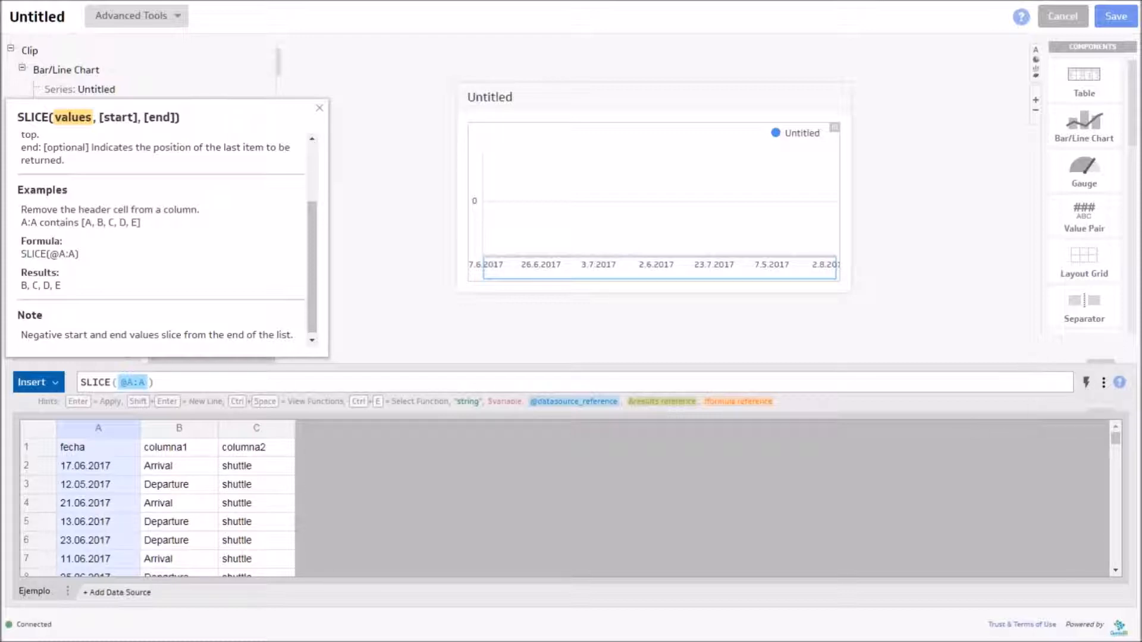
pyautogui.click(1087, 383)
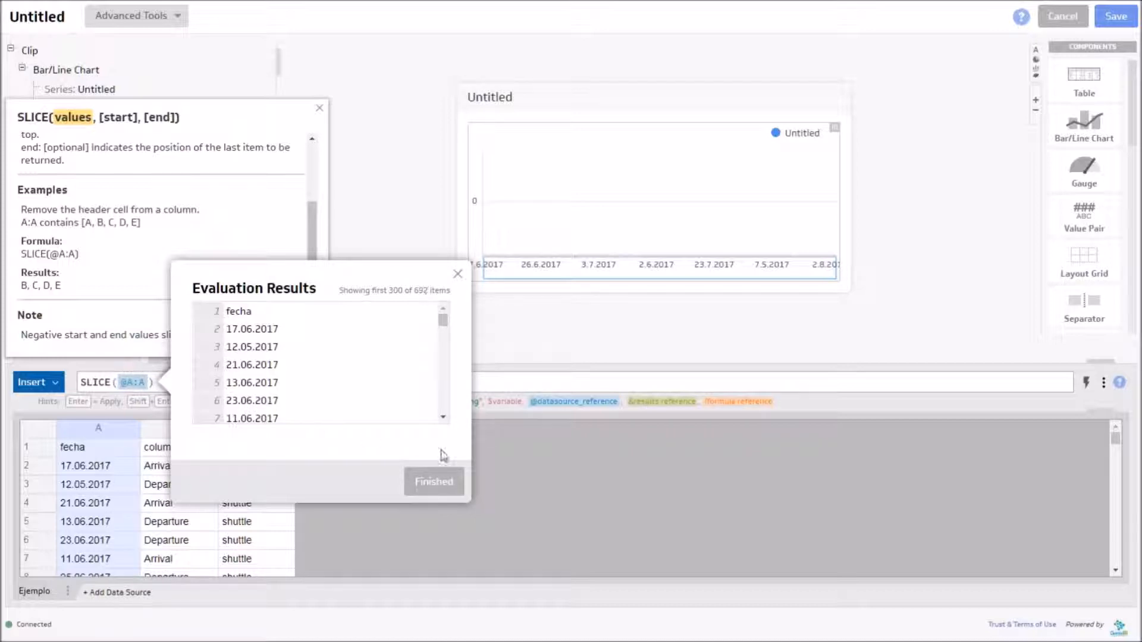
pyautogui.click(438, 485)
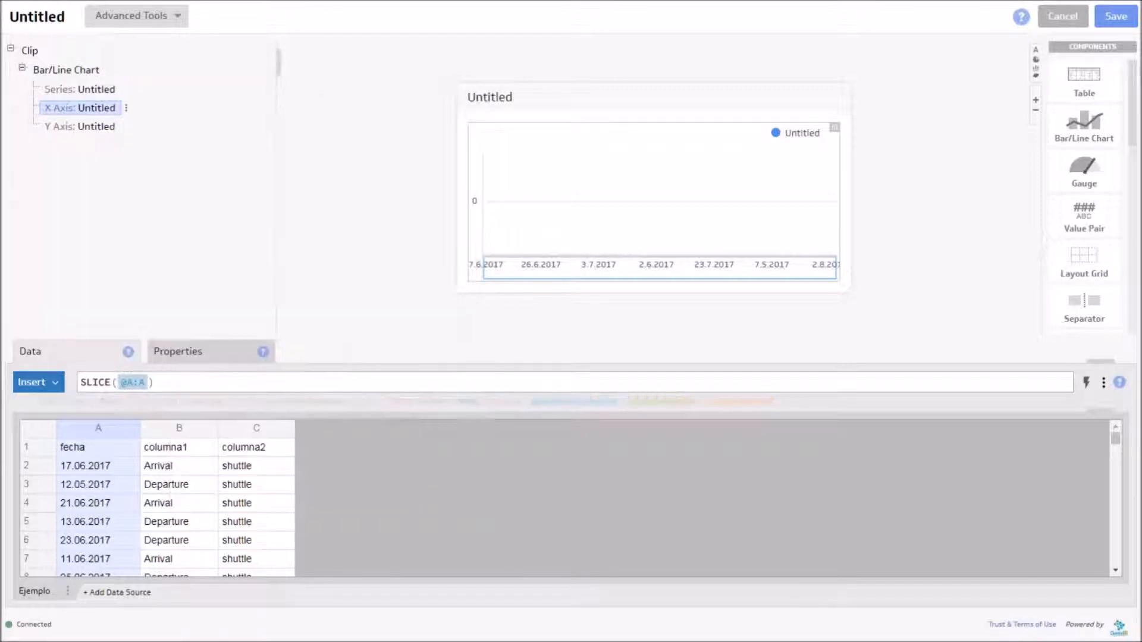
pyautogui.click(98, 381)
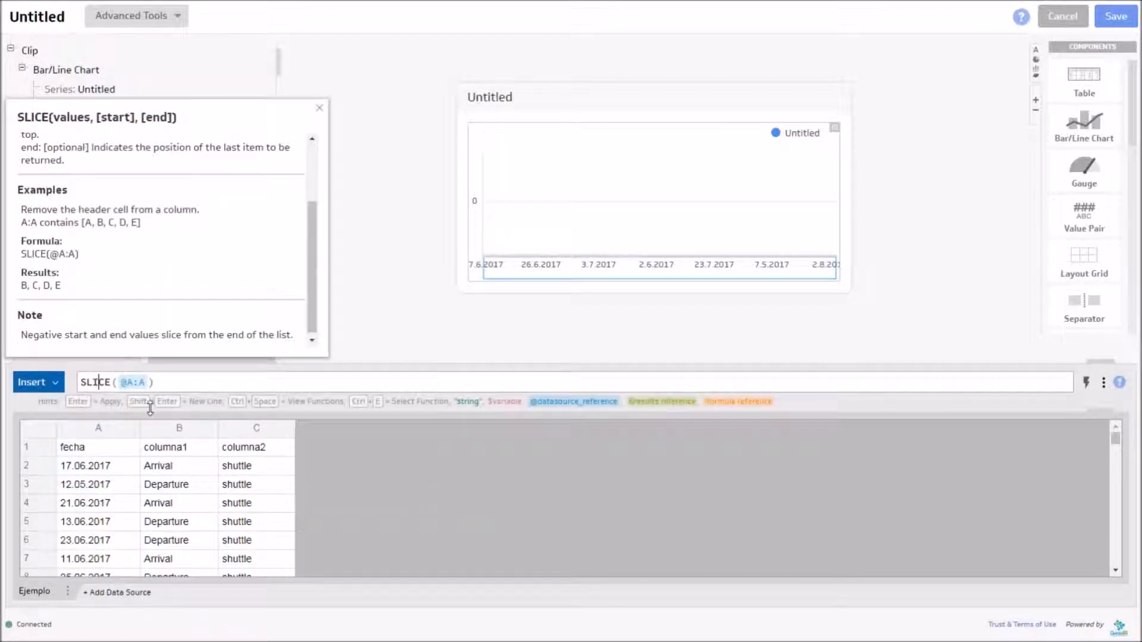
pyautogui.click(1087, 384)
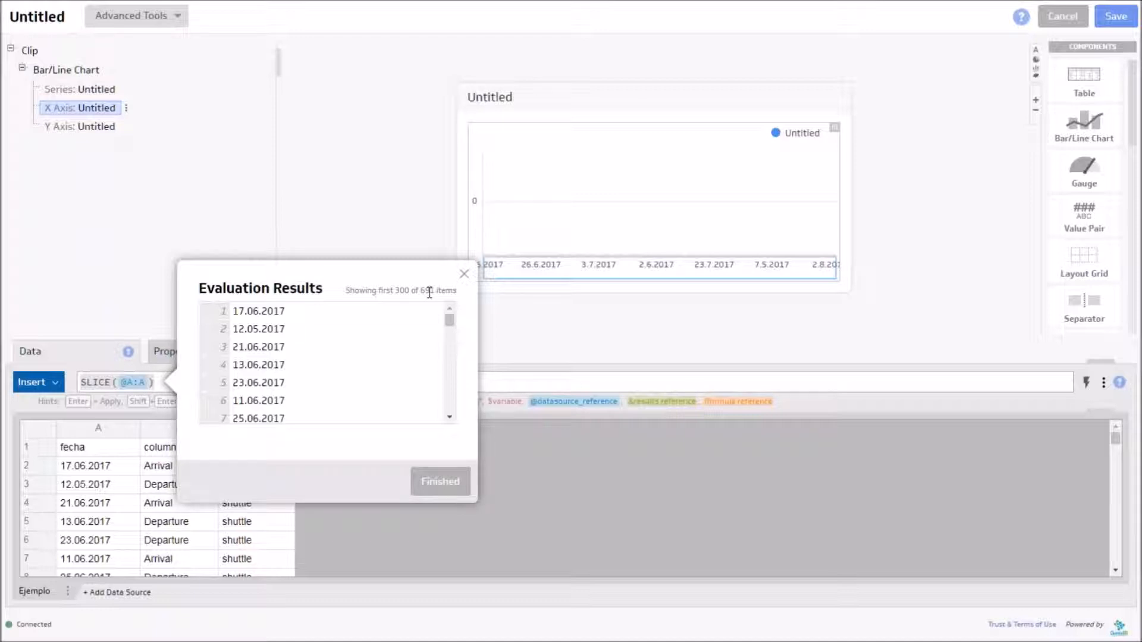
pyautogui.click(431, 480)
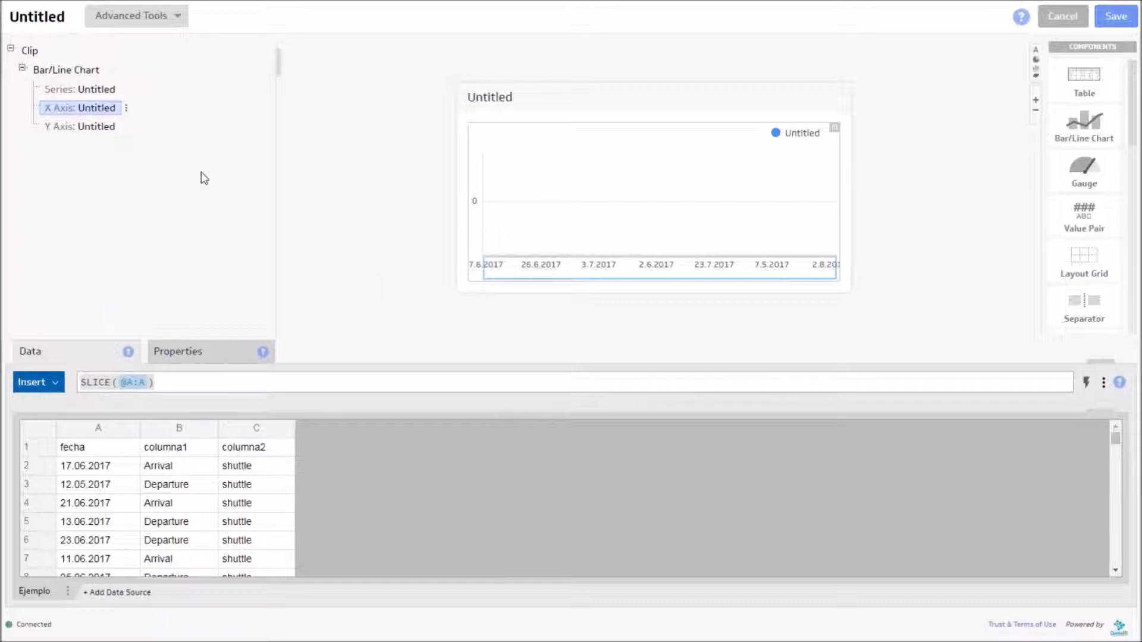
pyautogui.click(127, 109)
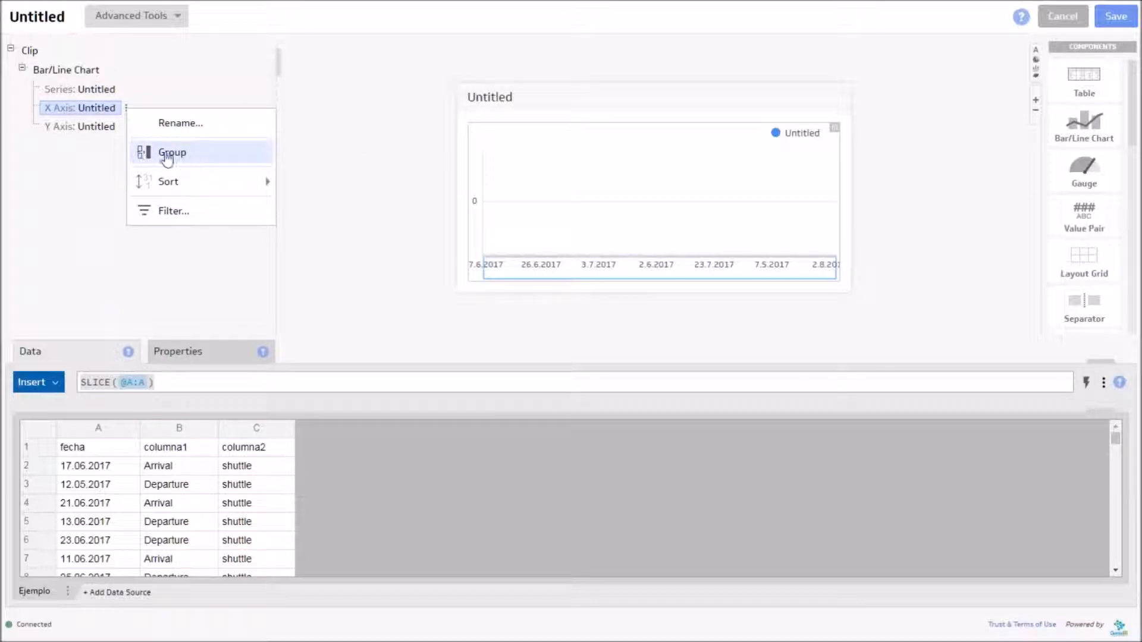
pyautogui.click(342, 143)
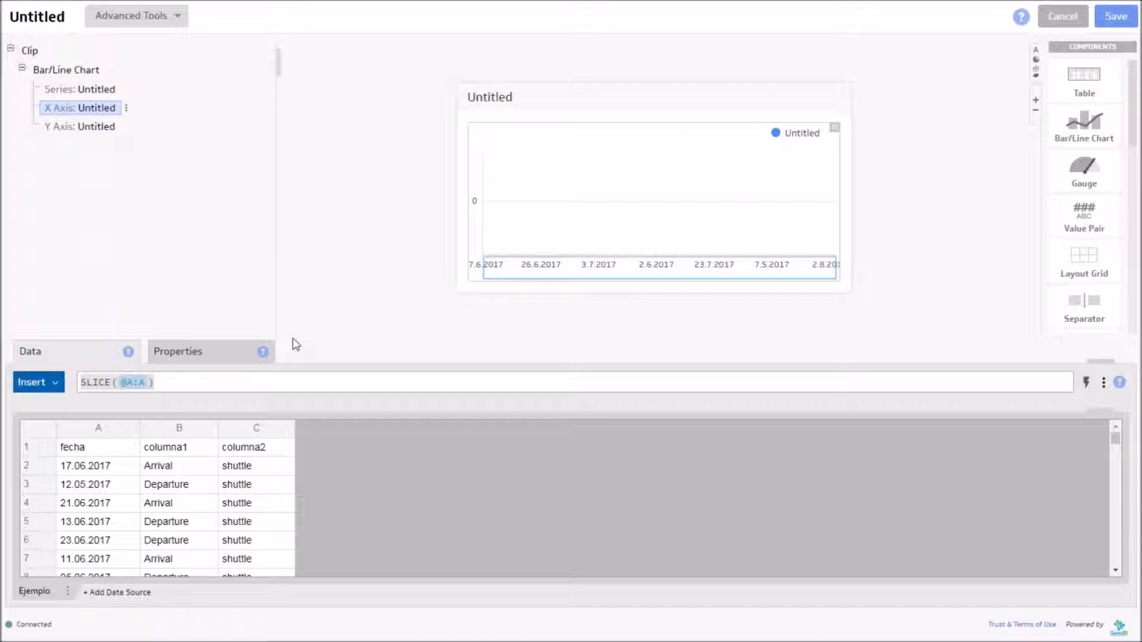
# - Nest the X axis formula inside the GROUP function as GROUP(SLICE(@A:A)) and apply it
pyautogui.click(81, 382)
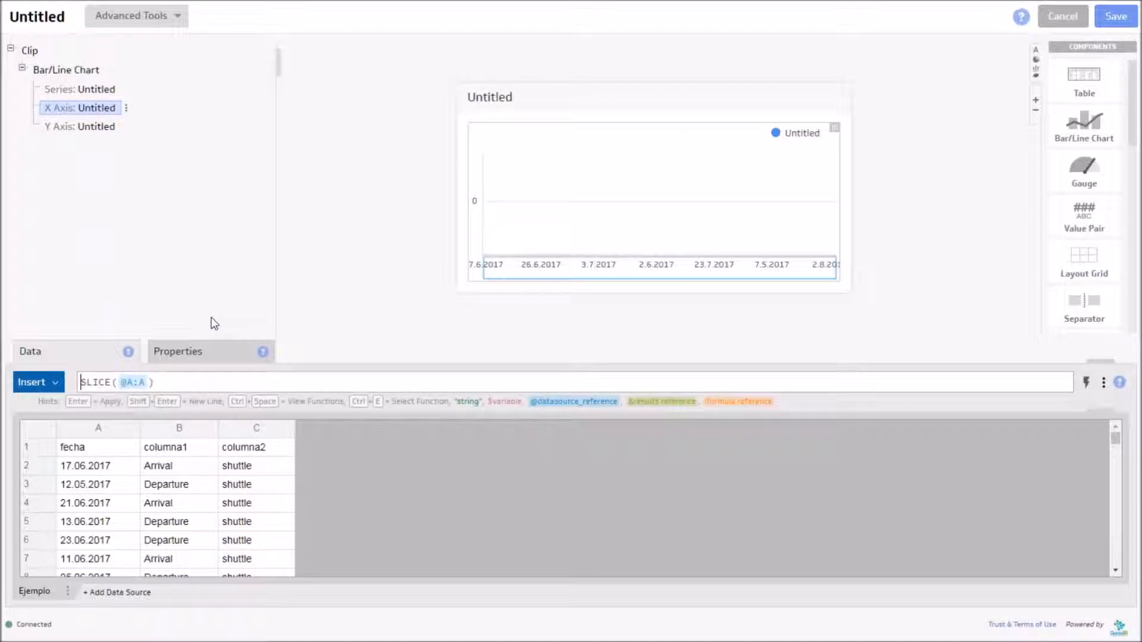
pyautogui.write('g')
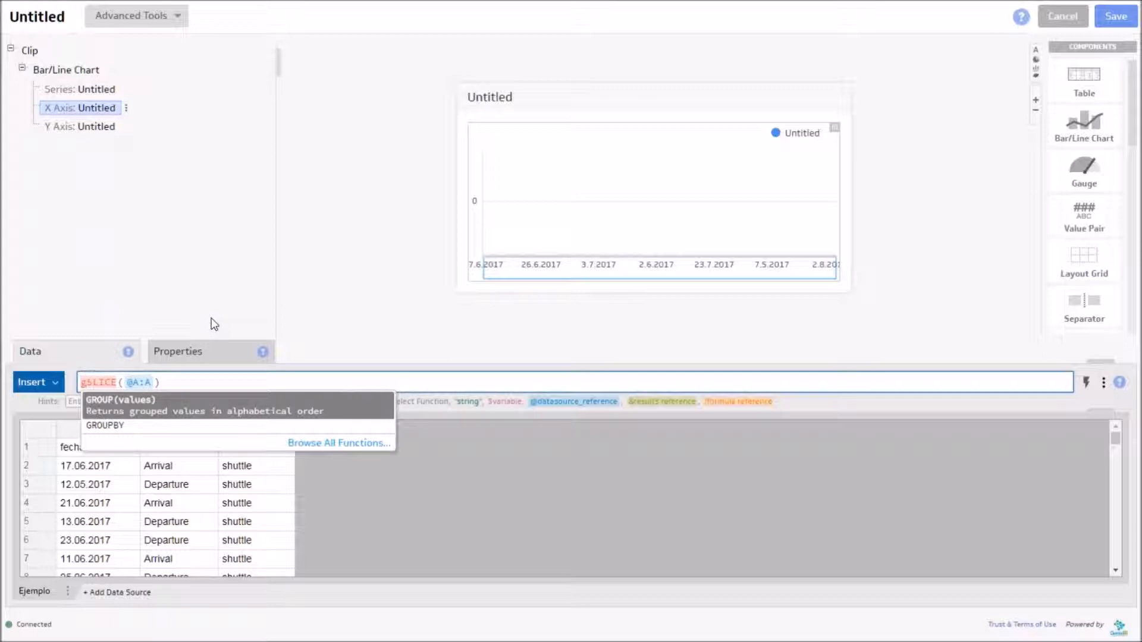
pyautogui.press('Return')
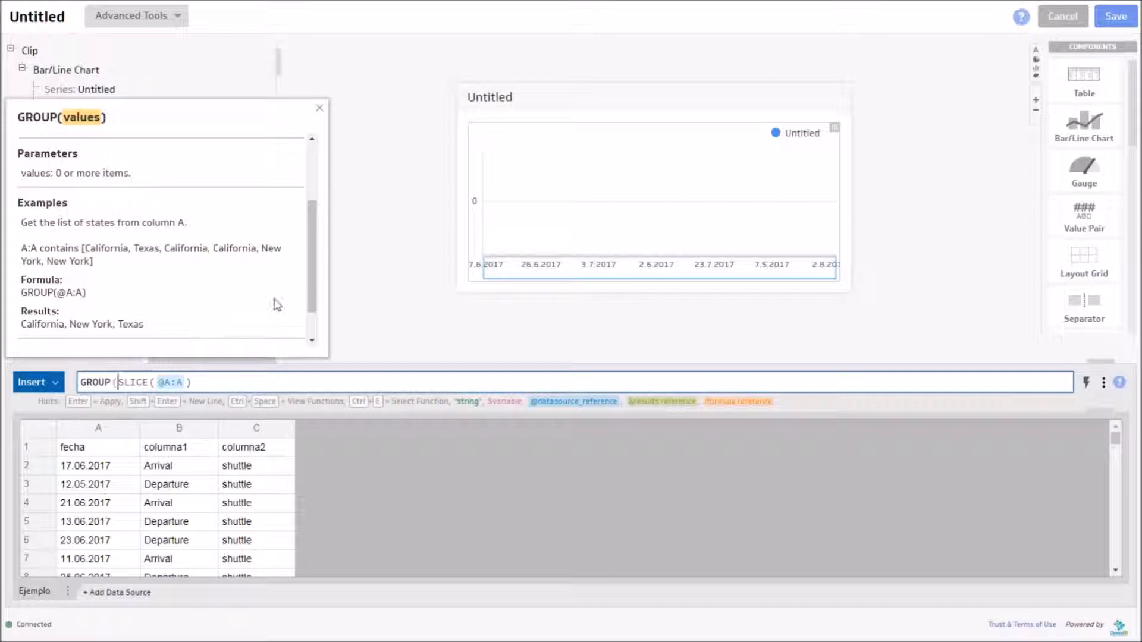
pyautogui.moveTo(313, 257); pyautogui.dragTo(315, 279)
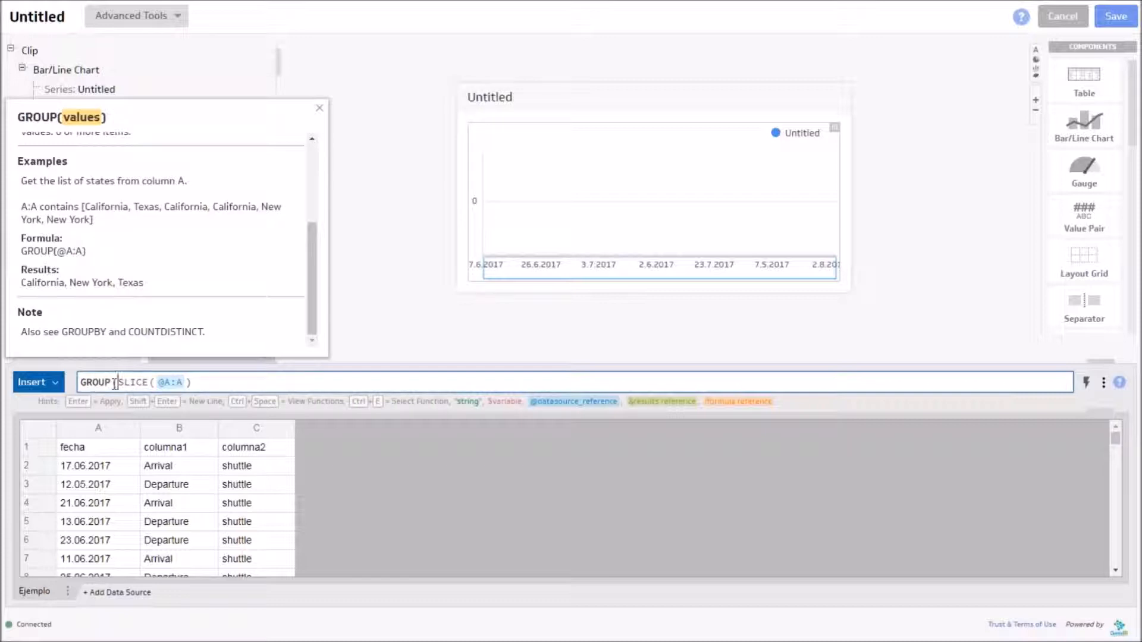
pyautogui.write('(')
pyautogui.click(301, 381)
pyautogui.write(')')
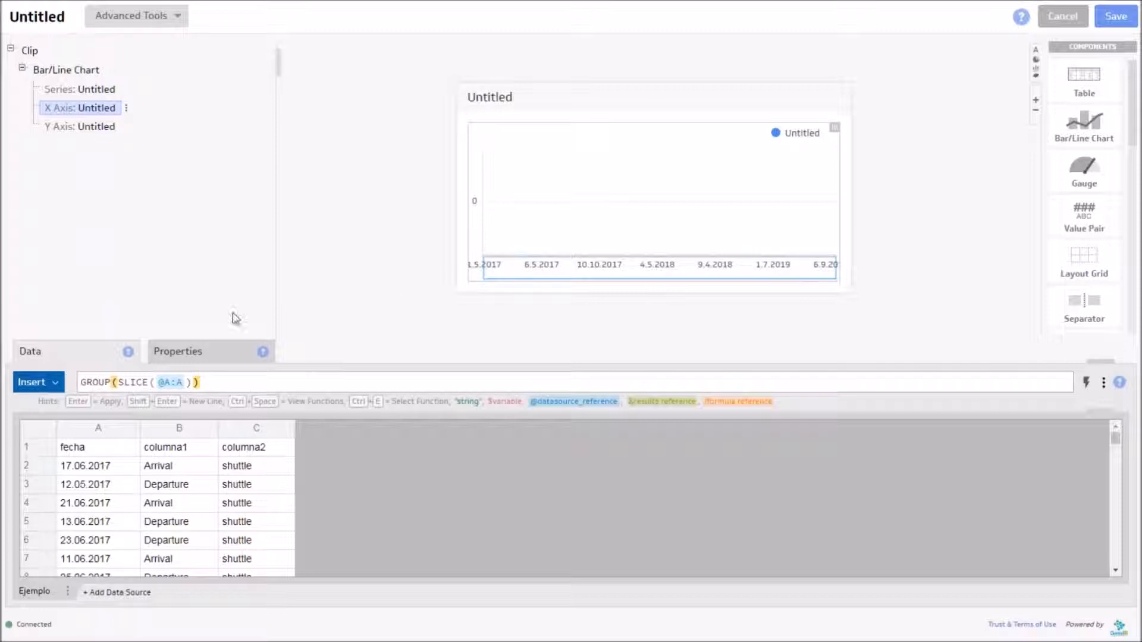
# - Evaluate the complete GROUP(SLICE(@A:A)) formula to check the dates it returns
pyautogui.click(96, 382)
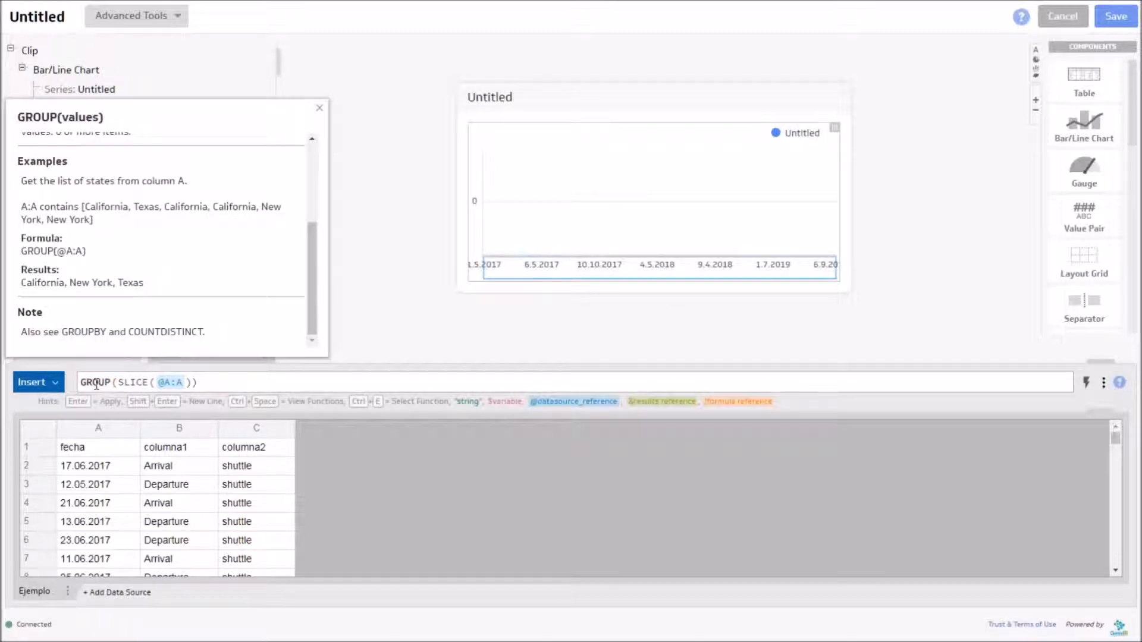
pyautogui.click(1086, 382)
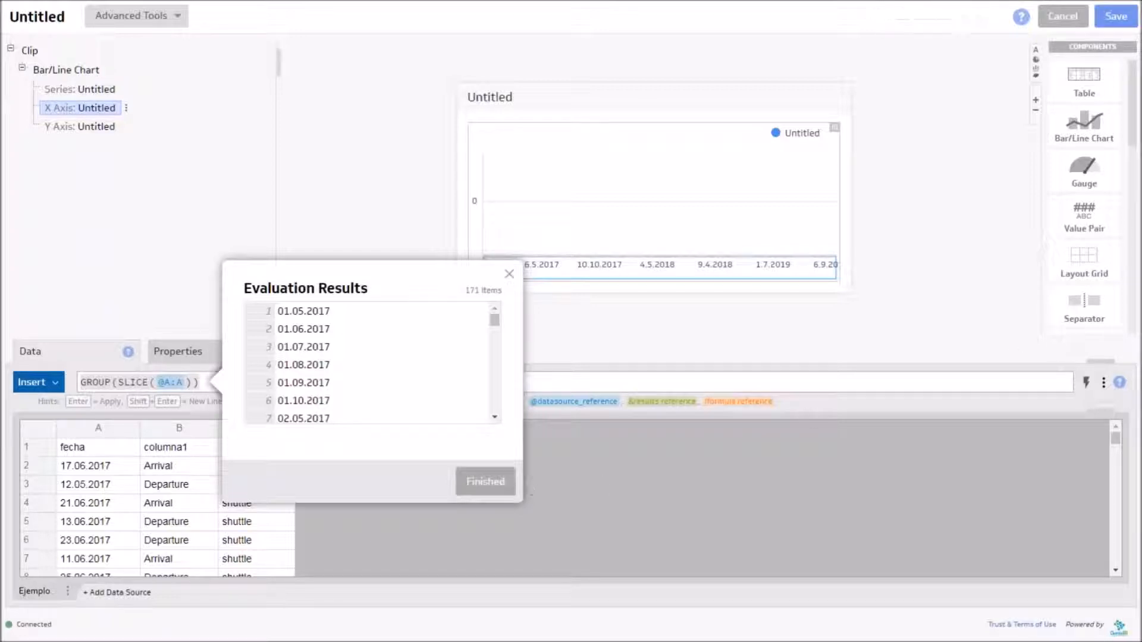
pyautogui.click(184, 426)
# - Evaluate the @A:A reference and the nested SLICE part of the X axis formula one after the other
pyautogui.click(171, 382)
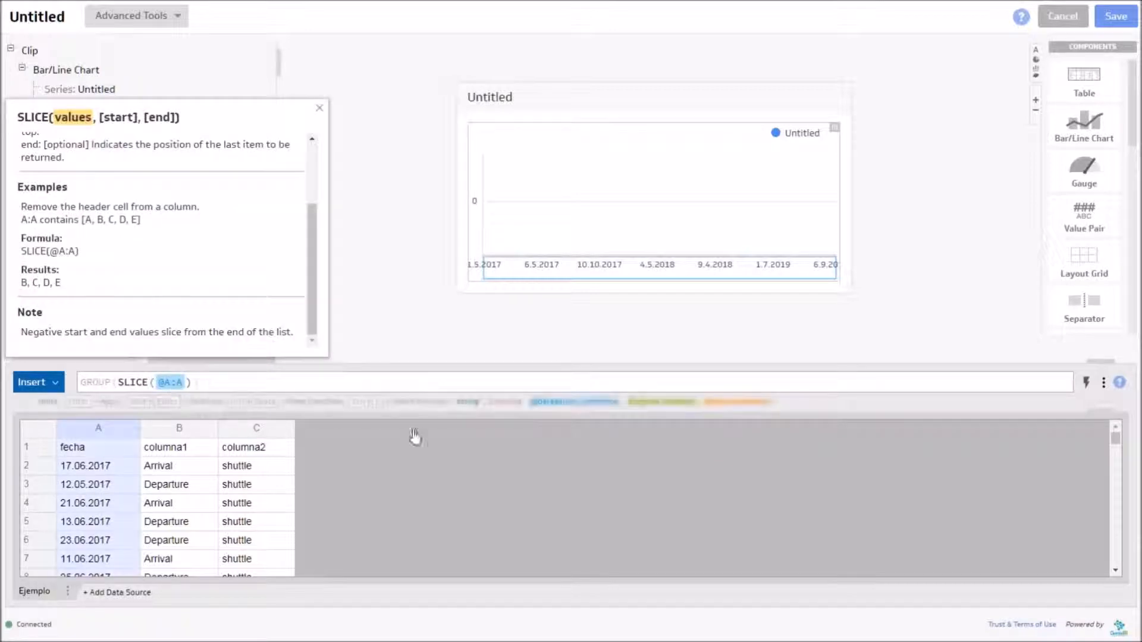
pyautogui.click(1087, 383)
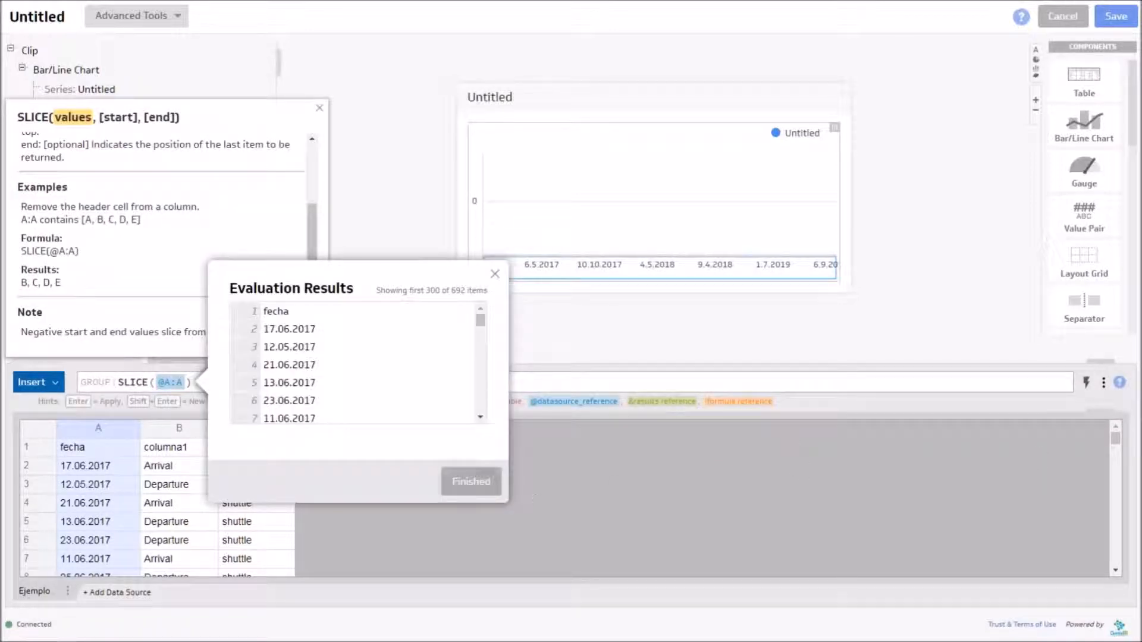
pyautogui.click(471, 481)
pyautogui.click(137, 382)
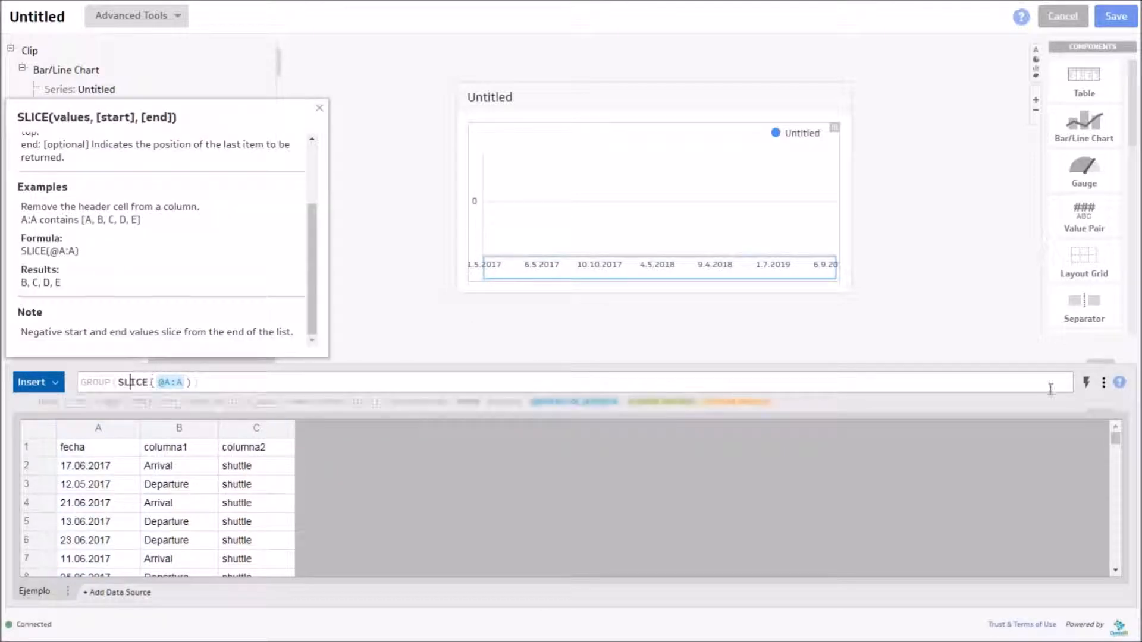
pyautogui.click(1087, 383)
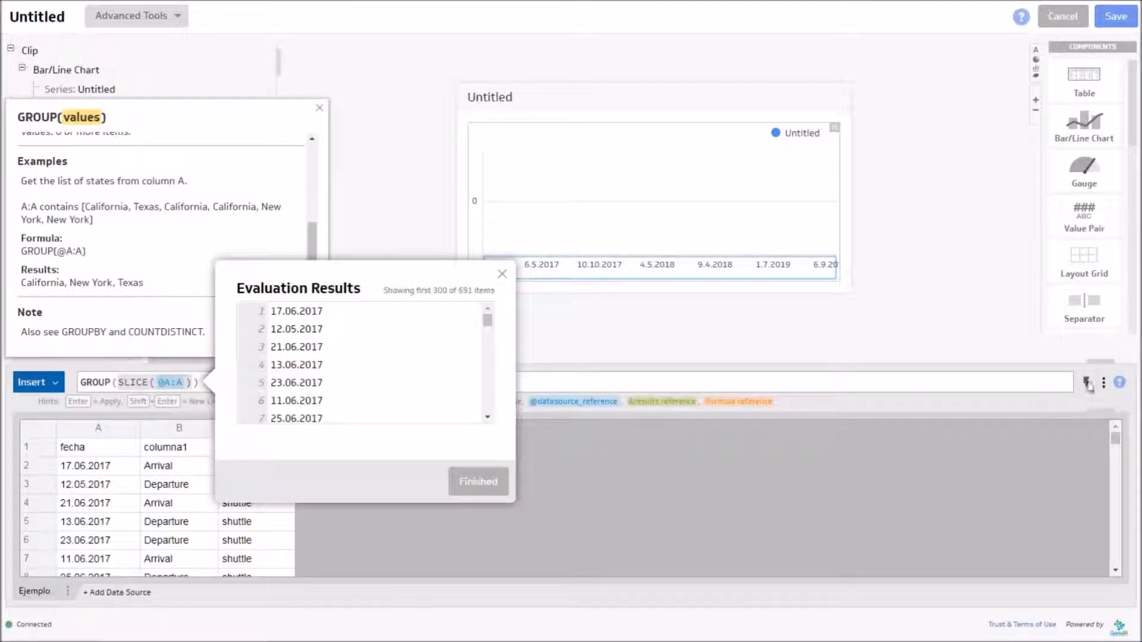
pyautogui.click(483, 487)
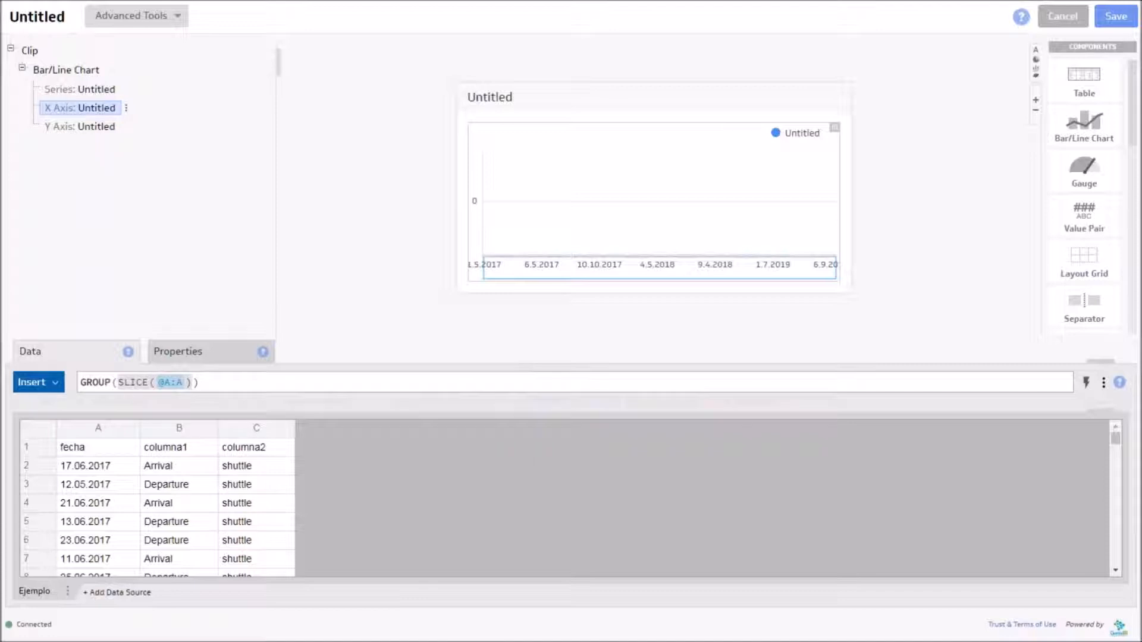
# - Evaluate the outer GROUP function again to compare its result with the inner parts
pyautogui.click(94, 382)
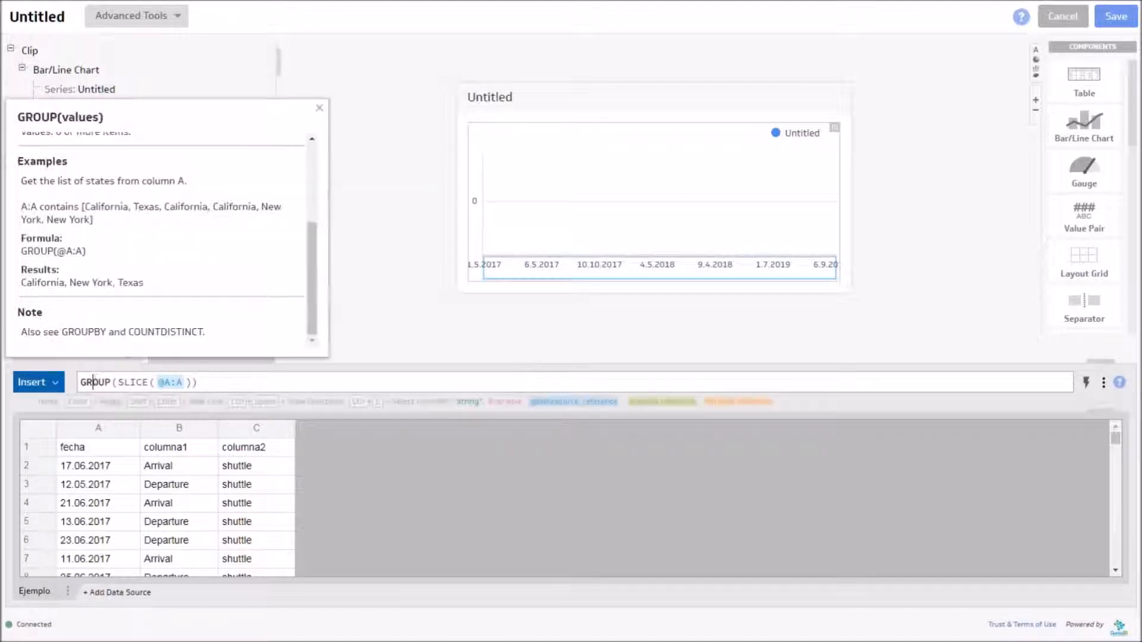
pyautogui.click(1086, 382)
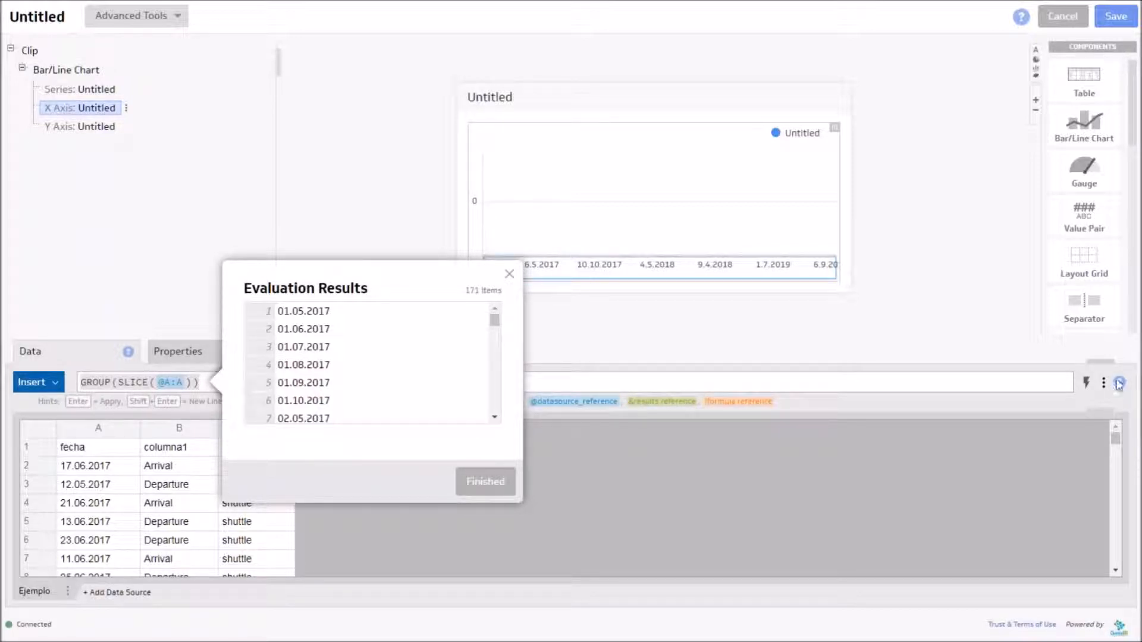
pyautogui.click(485, 483)
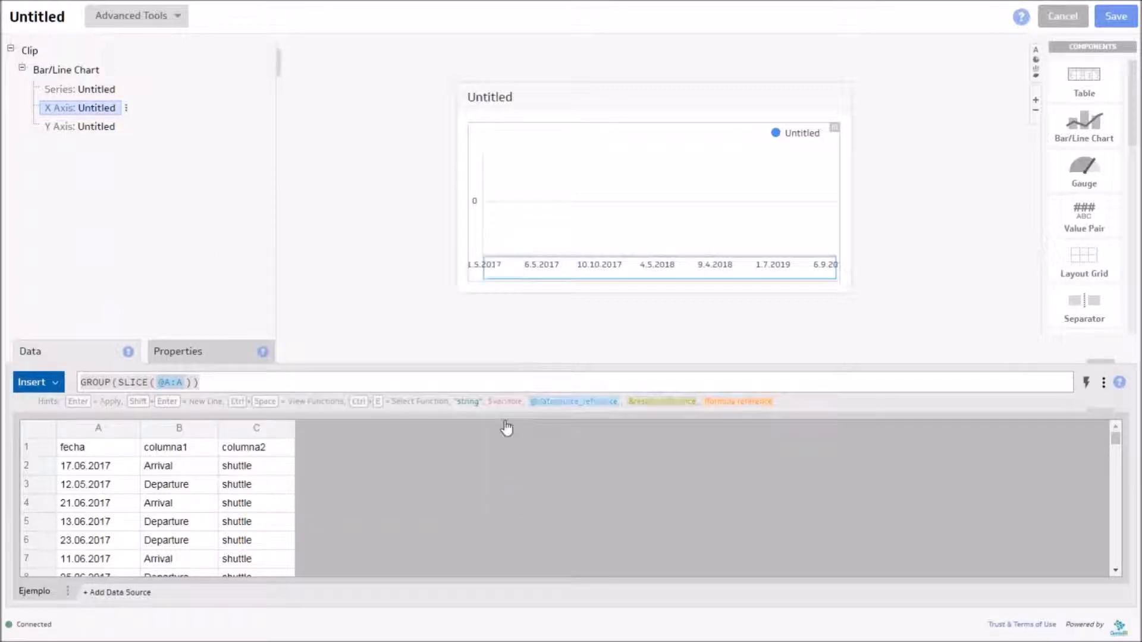